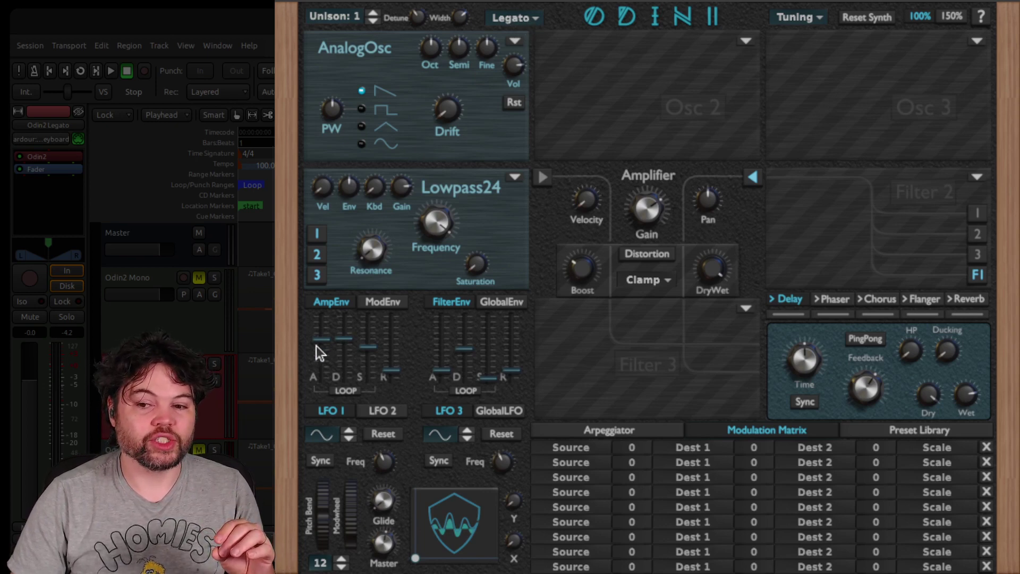
Lower the amp envelope's attack and decay and raise its sustain and release
{"action": "left_click_drag", "start_coordinate": [317, 346], "coordinate": [317, 355]}
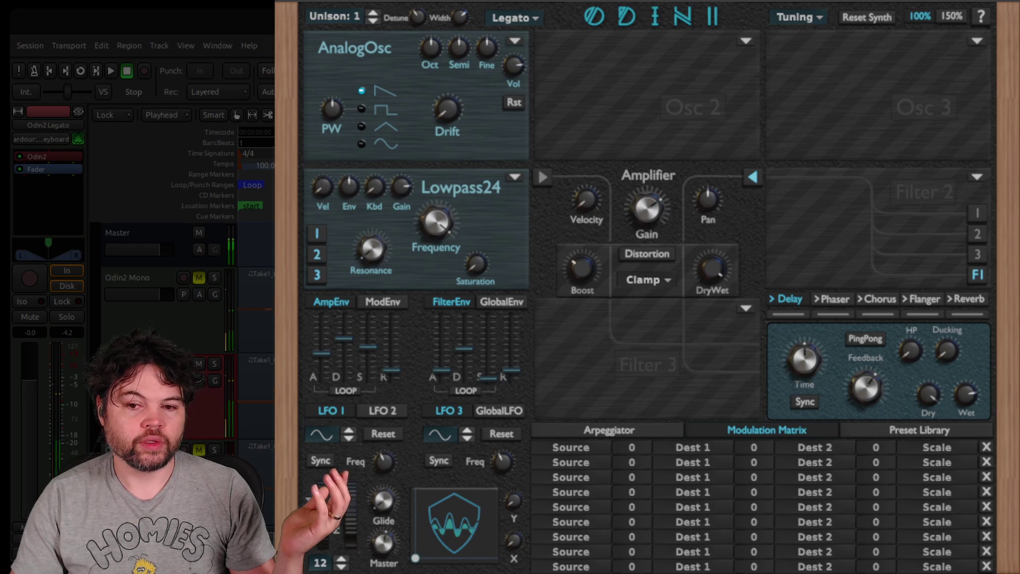
{"action": "left_click_drag", "start_coordinate": [328, 356], "coordinate": [393, 354]}
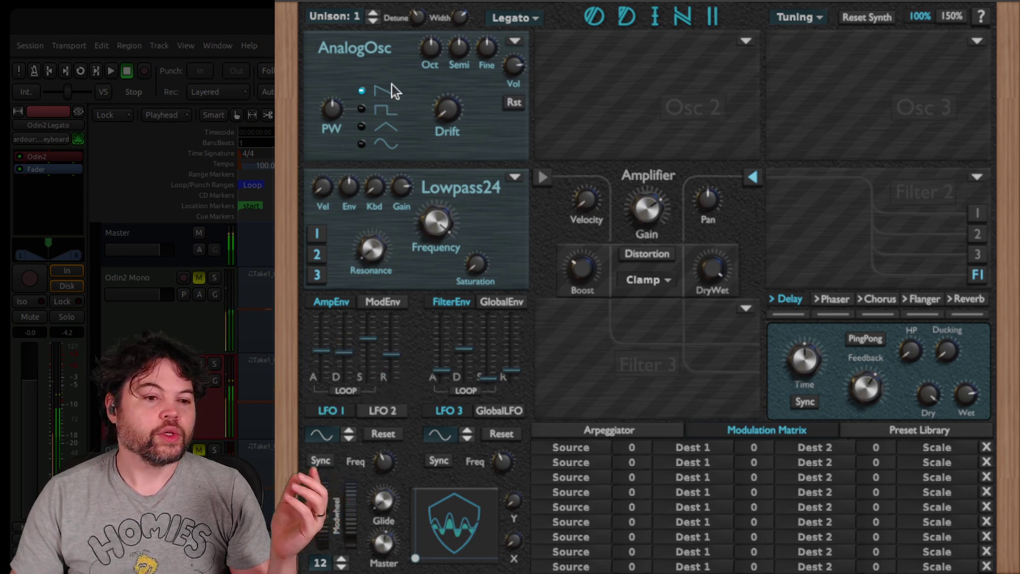
Switch oscillator 1 to the pulse waveform and reduce its pulse width slightly
{"action": "left_click", "coordinate": [385, 127]}
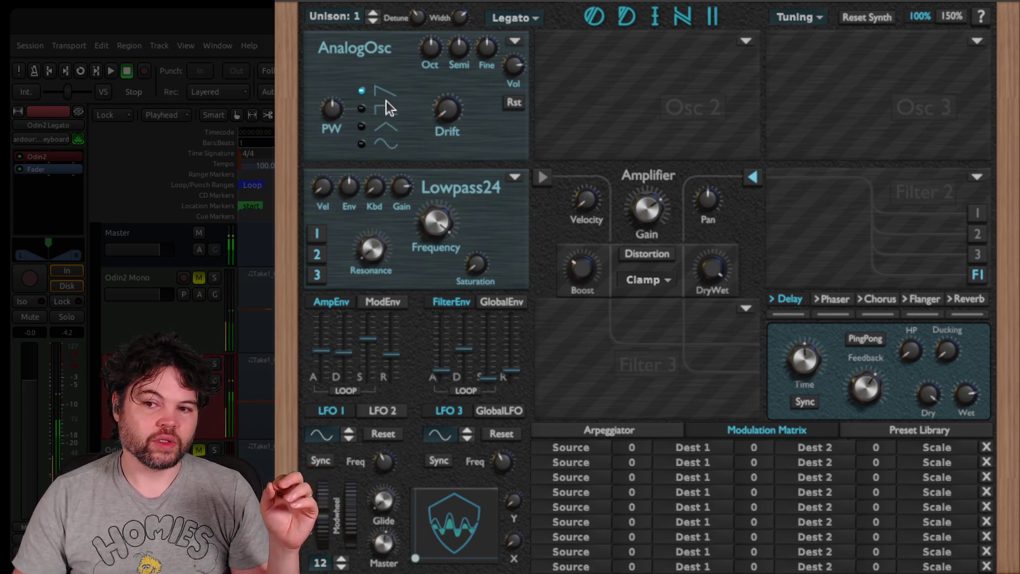
{"action": "left_click_drag", "start_coordinate": [330, 109], "coordinate": [333, 139]}
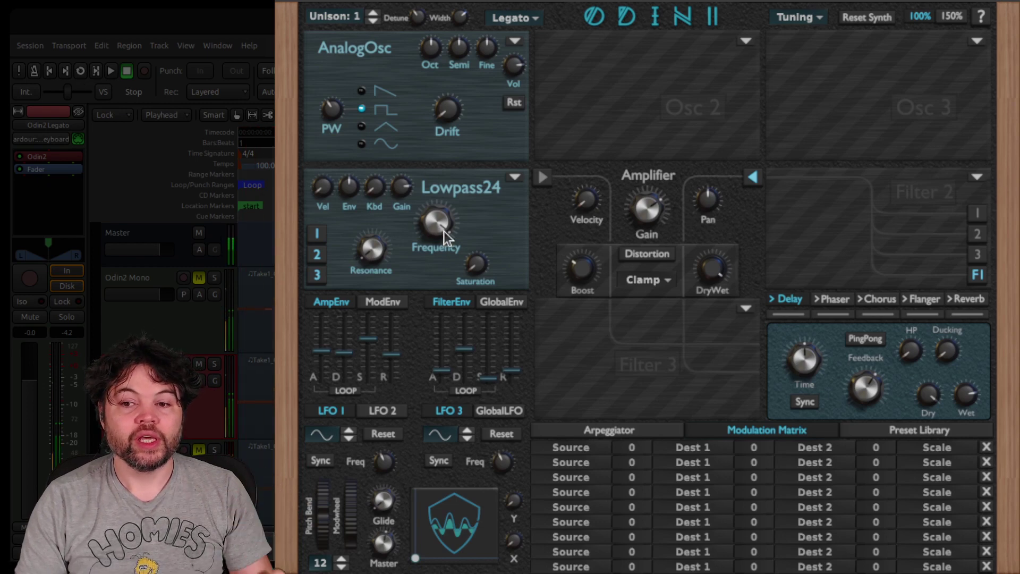
Sweep the Lowpass24 filter's cutoff frequency down and back up through its range
{"action": "mouse_move", "coordinate": [439, 225]}
{"action": "left_click_drag", "start_coordinate": [440, 225], "coordinate": [460, 563]}
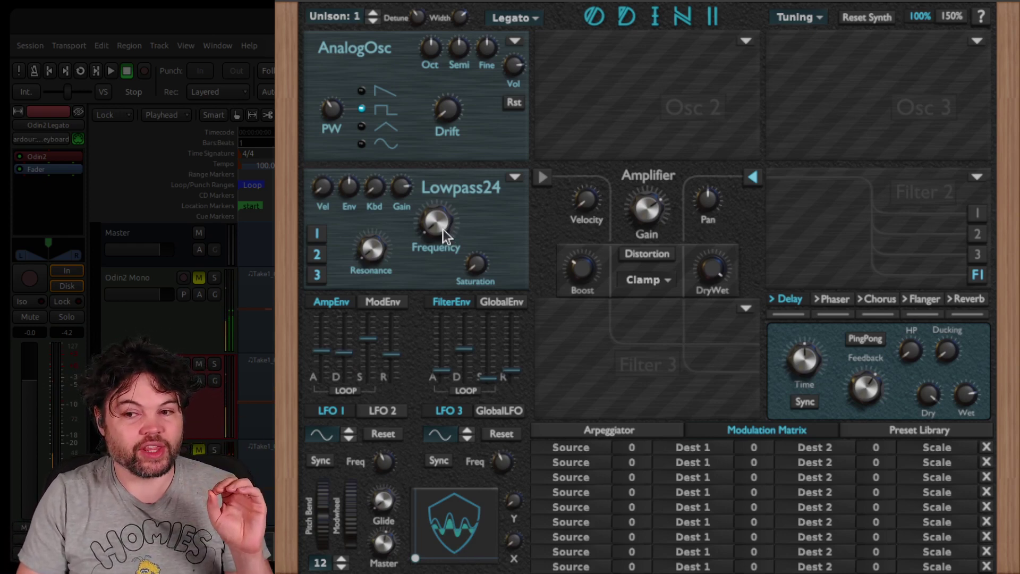
{"action": "left_click_drag", "start_coordinate": [442, 228], "coordinate": [502, 1]}
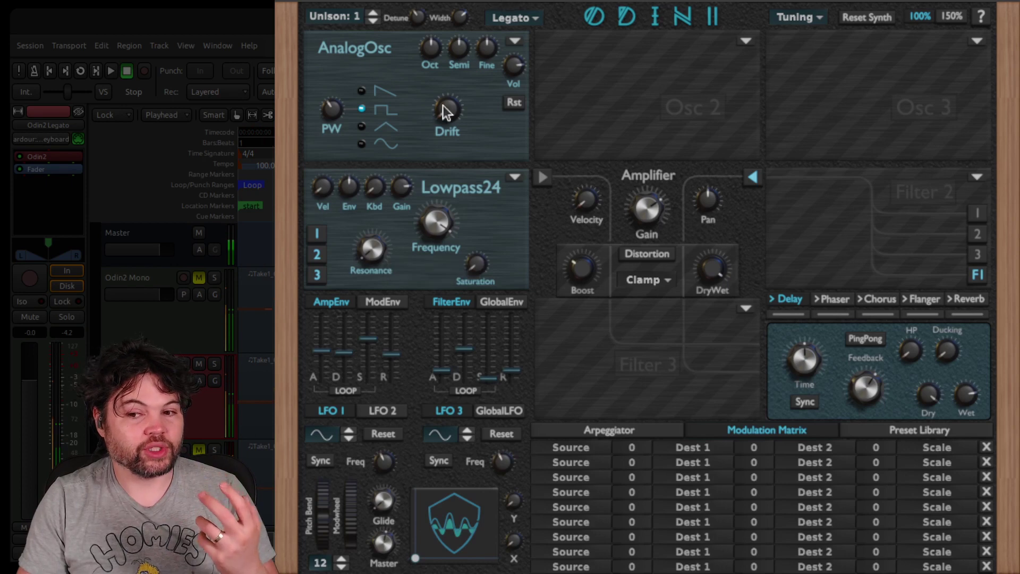
Try the Lowpass24 filter with more resonance at different cutoff frequencies and with added saturation
{"action": "left_click_drag", "start_coordinate": [377, 260], "coordinate": [386, 143]}
{"action": "left_click_drag", "start_coordinate": [447, 228], "coordinate": [430, 303]}
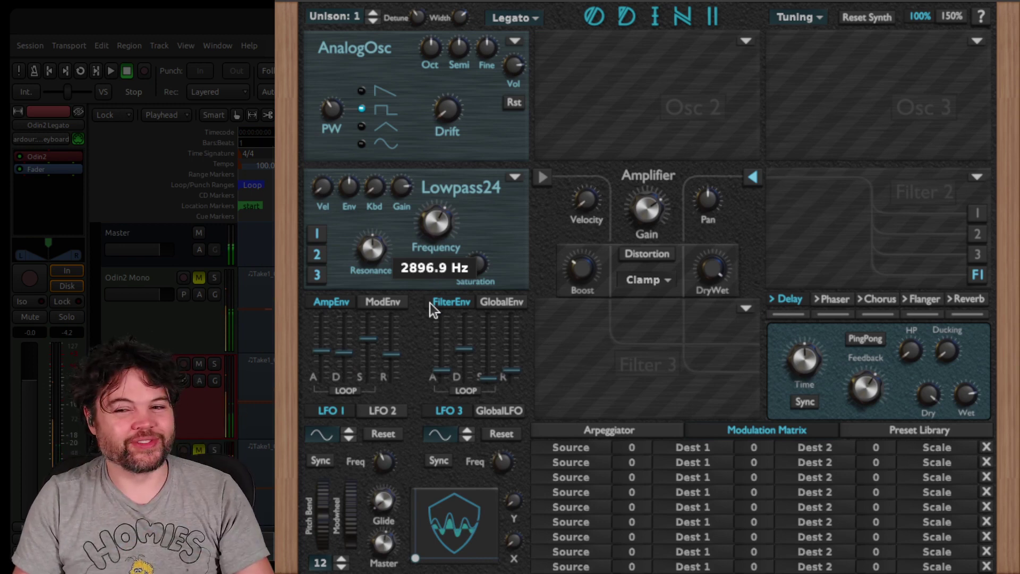
{"action": "left_click_drag", "start_coordinate": [429, 303], "coordinate": [439, 211]}
{"action": "left_click_drag", "start_coordinate": [385, 270], "coordinate": [404, 133]}
{"action": "left_click_drag", "start_coordinate": [436, 226], "coordinate": [431, 313]}
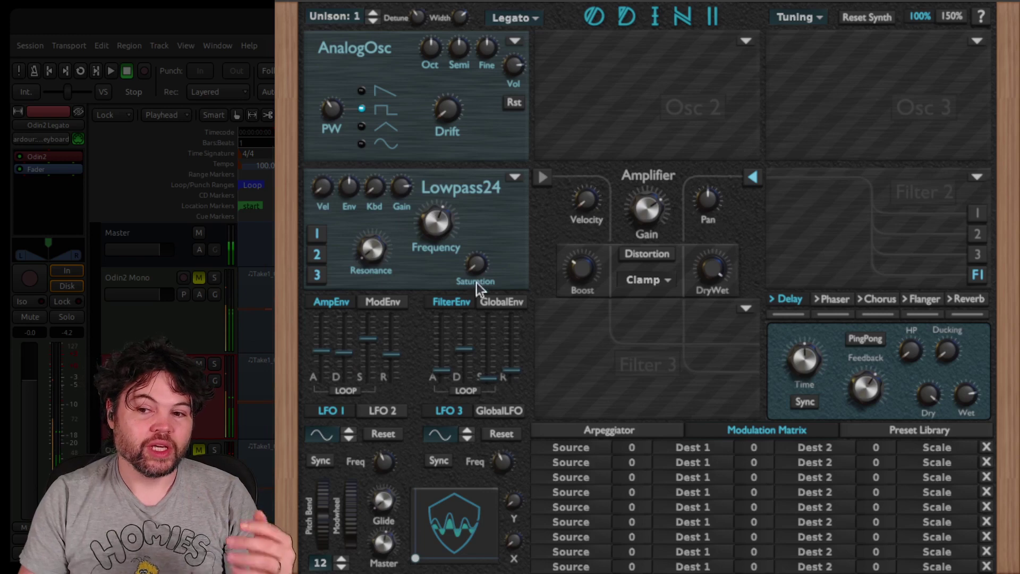
{"action": "left_click_drag", "start_coordinate": [481, 267], "coordinate": [502, 171]}
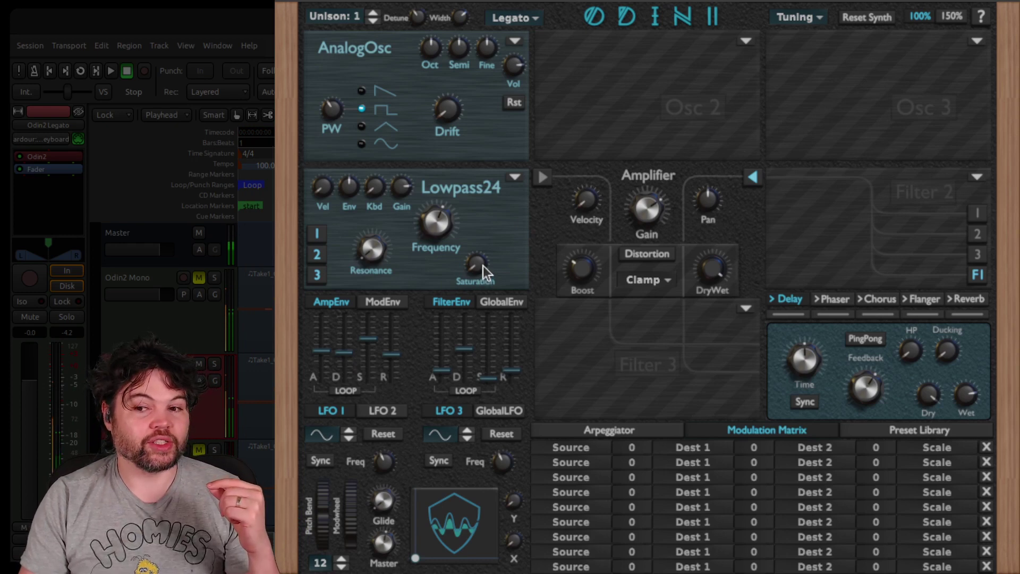
Sweep the Lowpass24 cutoff frequency up and down, ending at 2219.3 Hz
{"action": "left_click_drag", "start_coordinate": [436, 227], "coordinate": [439, 197]}
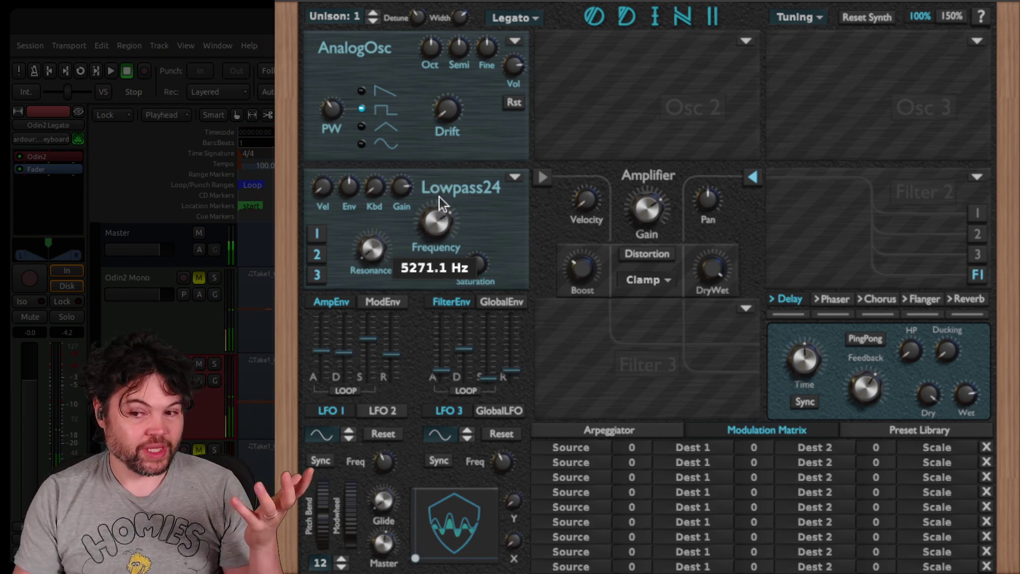
{"action": "left_click_drag", "start_coordinate": [439, 197], "coordinate": [440, 238]}
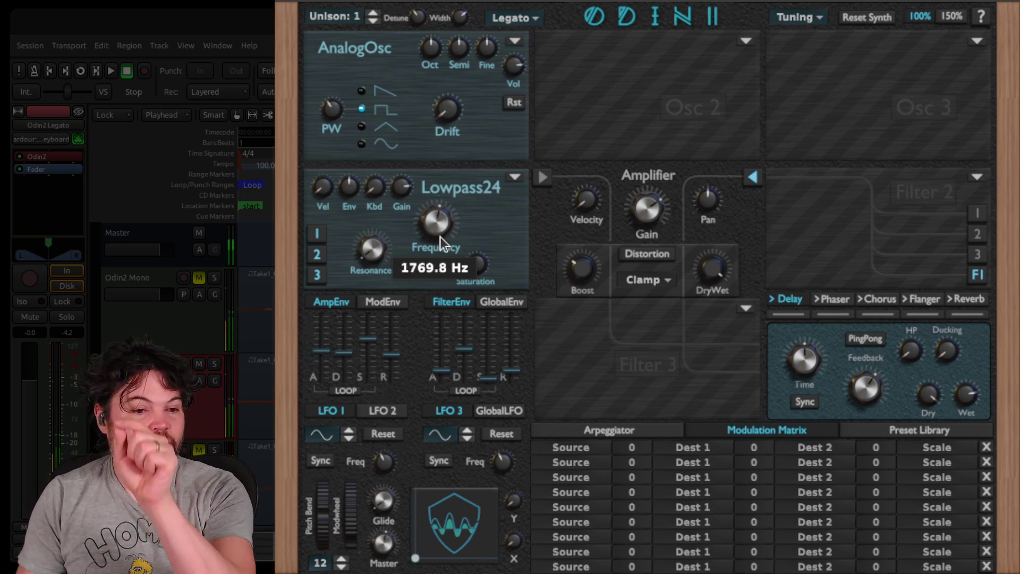
{"action": "left_click_drag", "start_coordinate": [440, 237], "coordinate": [440, 238]}
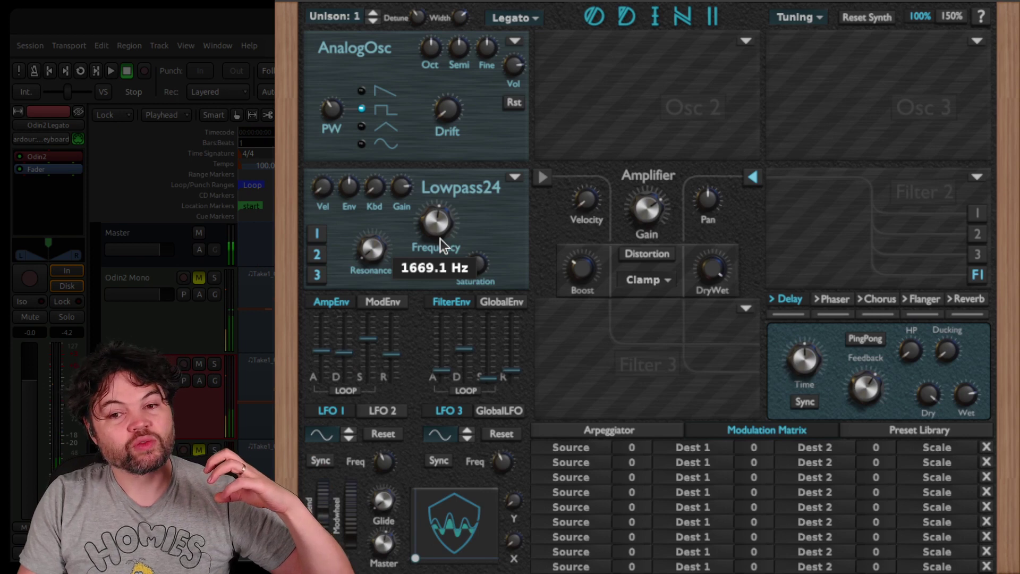
{"action": "mouse_move", "coordinate": [440, 238]}
{"action": "left_mouse_down"}
{"action": "mouse_move", "coordinate": [440, 189]}
{"action": "mouse_move", "coordinate": [440, 229]}
{"action": "left_mouse_up"}
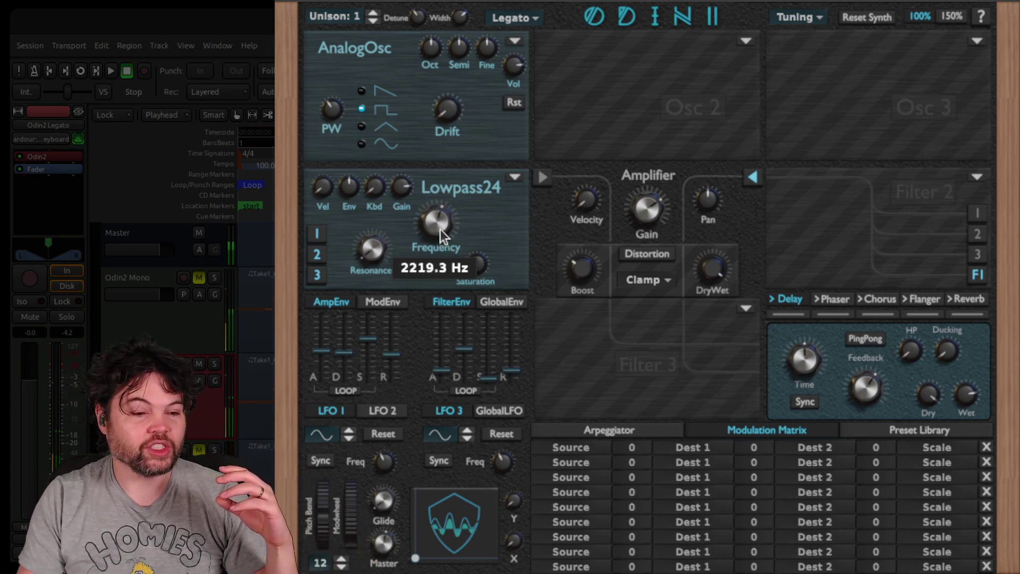
Compare Lowpass 12 with Lowpass 24 on the first filter, keep Lowpass 12 and lower its cutoff frequency
{"action": "left_click", "coordinate": [513, 178]}
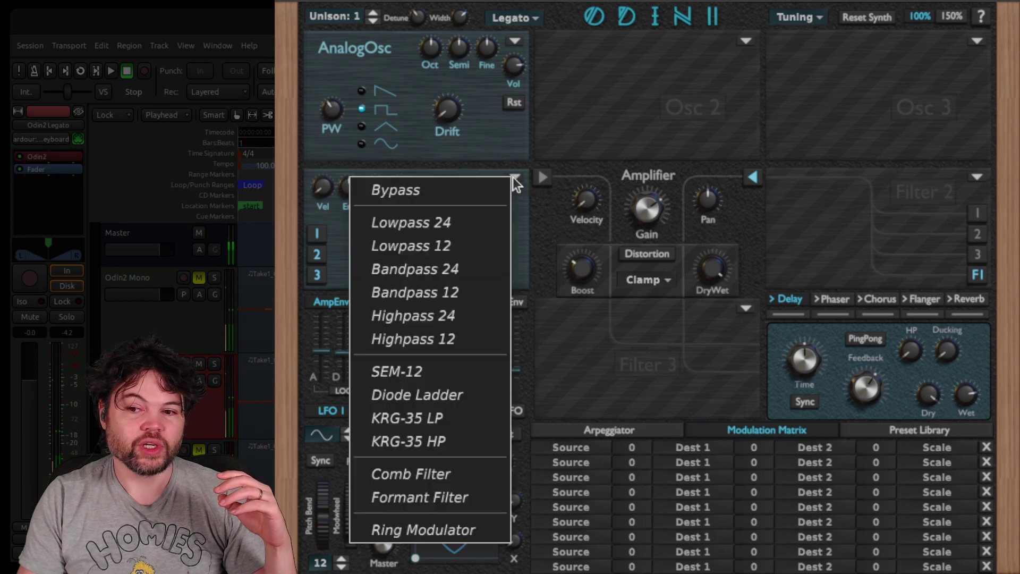
{"action": "left_click", "coordinate": [438, 253]}
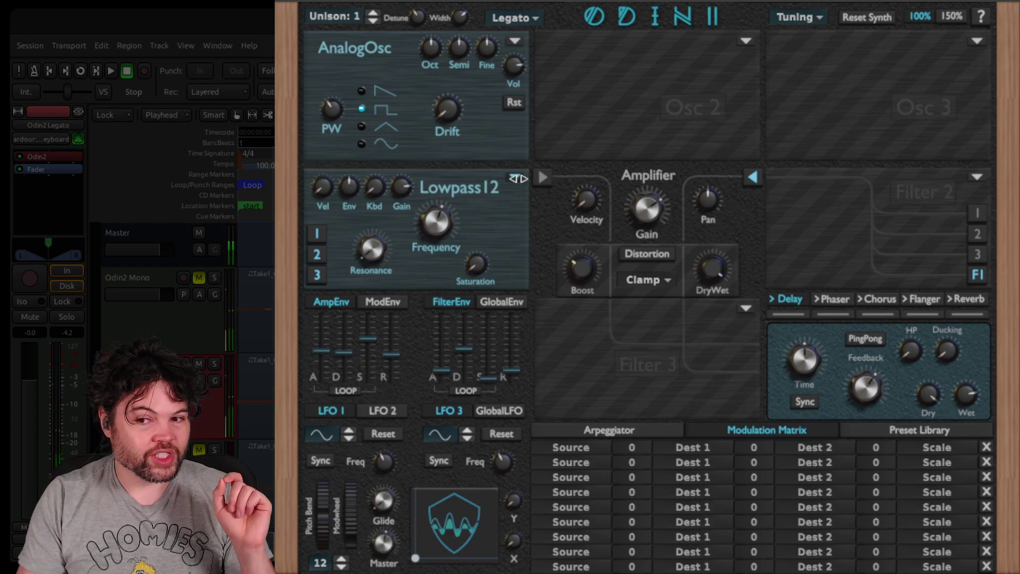
{"action": "left_click", "coordinate": [515, 178]}
{"action": "left_click", "coordinate": [473, 222]}
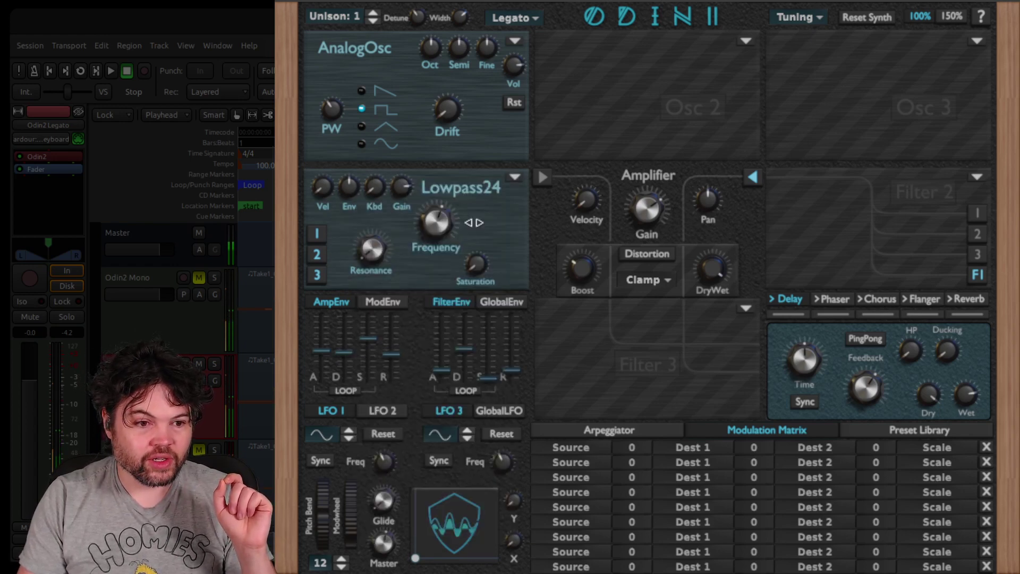
{"action": "left_click", "coordinate": [516, 176]}
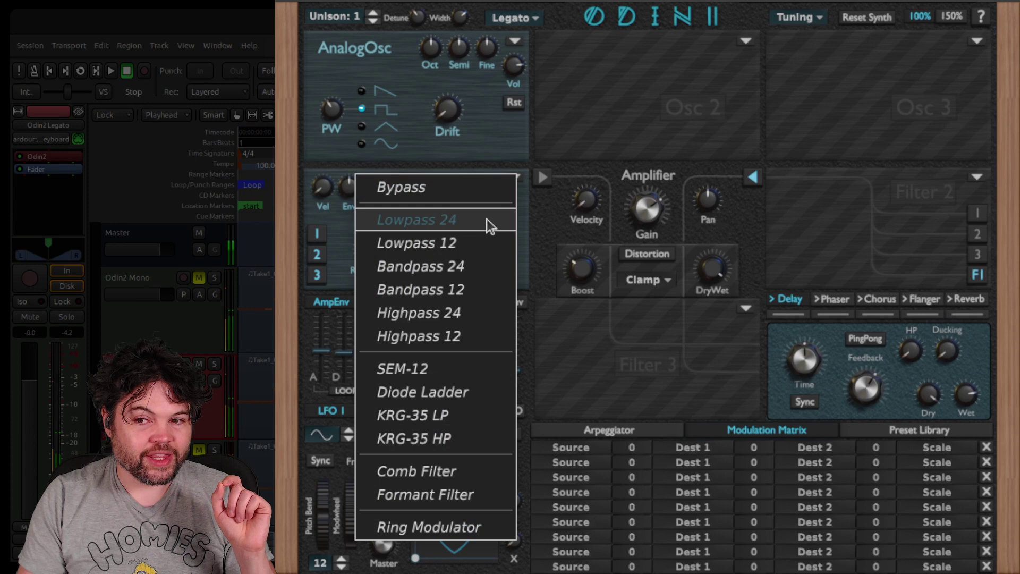
{"action": "left_click", "coordinate": [472, 245]}
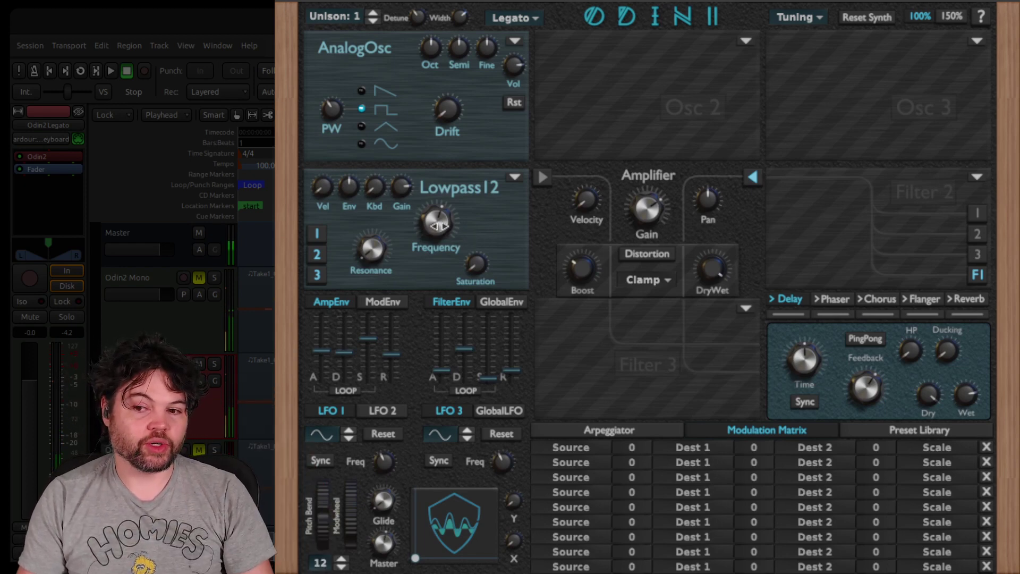
{"action": "scroll", "coordinate": [440, 218], "scroll_direction": "down", "scroll_amount": 4}
{"action": "left_click_drag", "start_coordinate": [440, 218], "coordinate": [440, 236]}
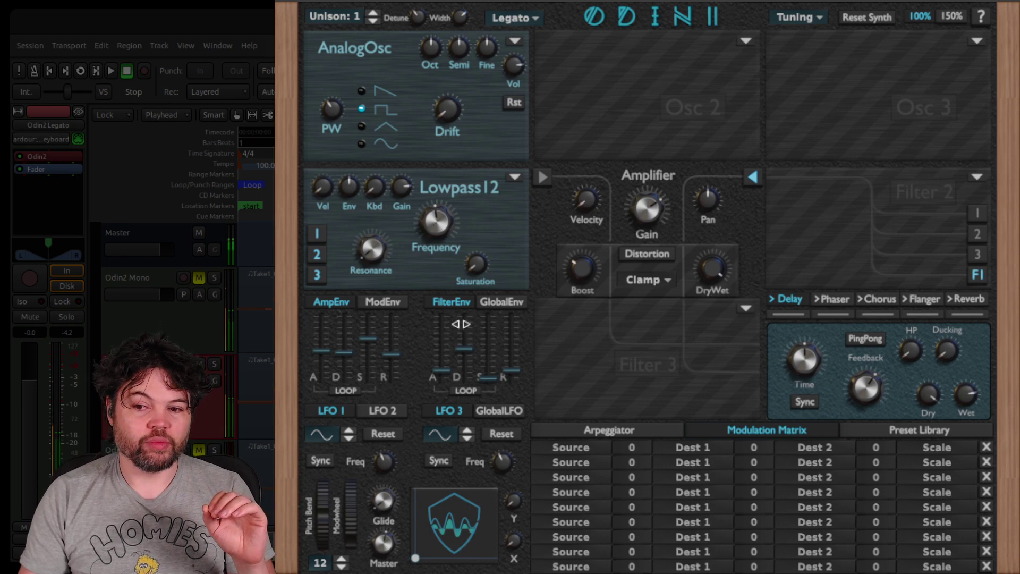
Raise the filter envelope's decay, sustain and release, and increase the Lowpass12 filter's envelope amount
{"action": "left_click_drag", "start_coordinate": [444, 372], "coordinate": [471, 333]}
{"action": "left_click_drag", "start_coordinate": [511, 369], "coordinate": [489, 353]}
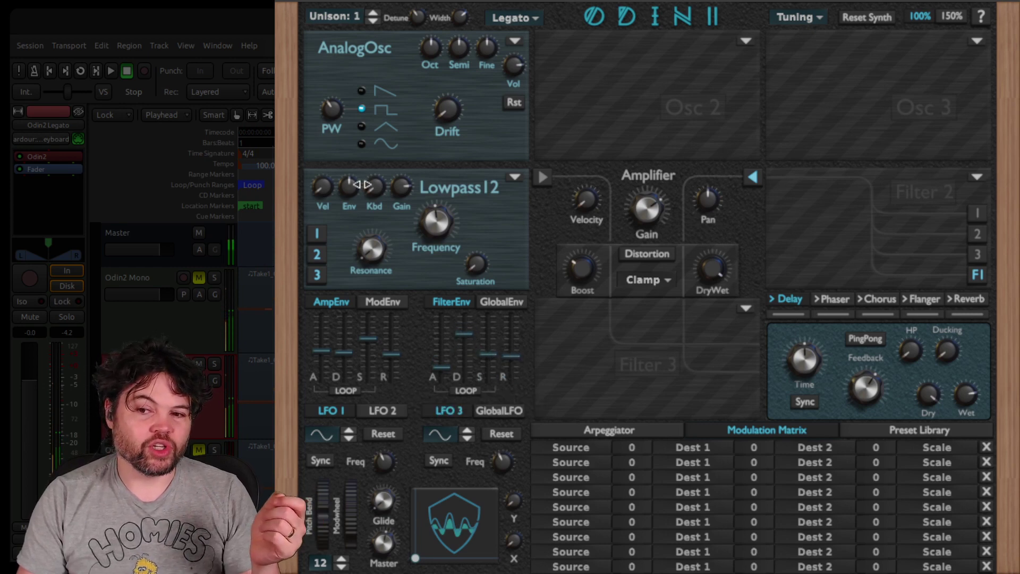
{"action": "mouse_move", "coordinate": [349, 189]}
{"action": "left_click_drag", "start_coordinate": [349, 189], "coordinate": [357, 142]}
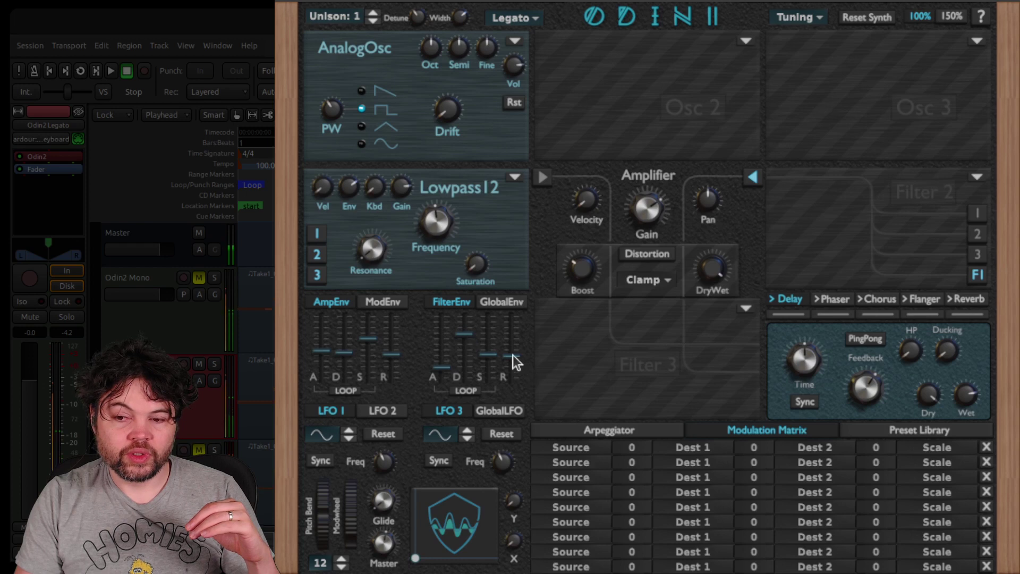
Shorten the filter envelope's attack and lengthen its decay
{"action": "mouse_move", "coordinate": [449, 368]}
{"action": "left_mouse_down"}
{"action": "mouse_move", "coordinate": [450, 348]}
{"action": "mouse_move", "coordinate": [445, 379]}
{"action": "left_mouse_up"}
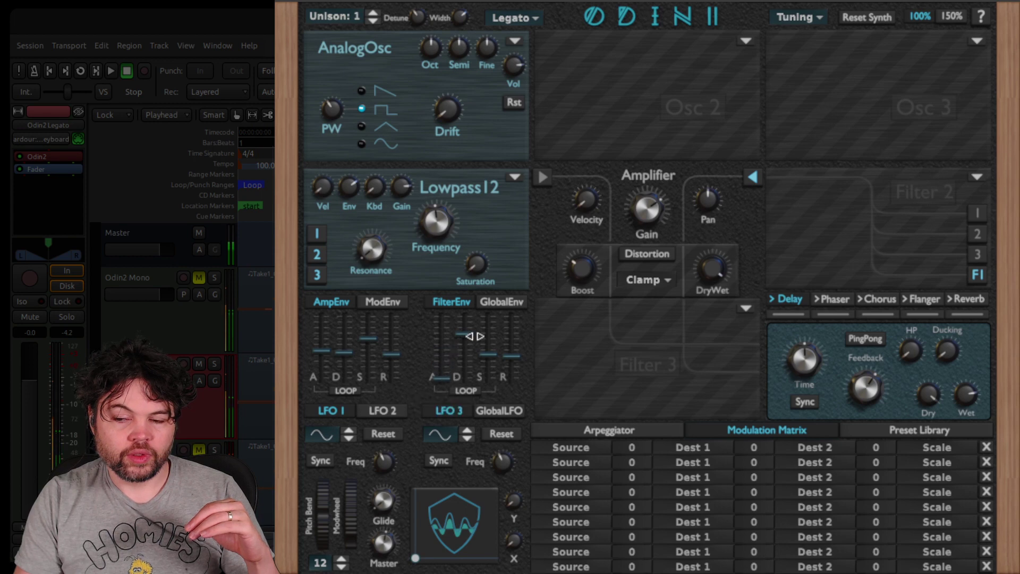
{"action": "left_click_drag", "start_coordinate": [467, 332], "coordinate": [510, 356]}
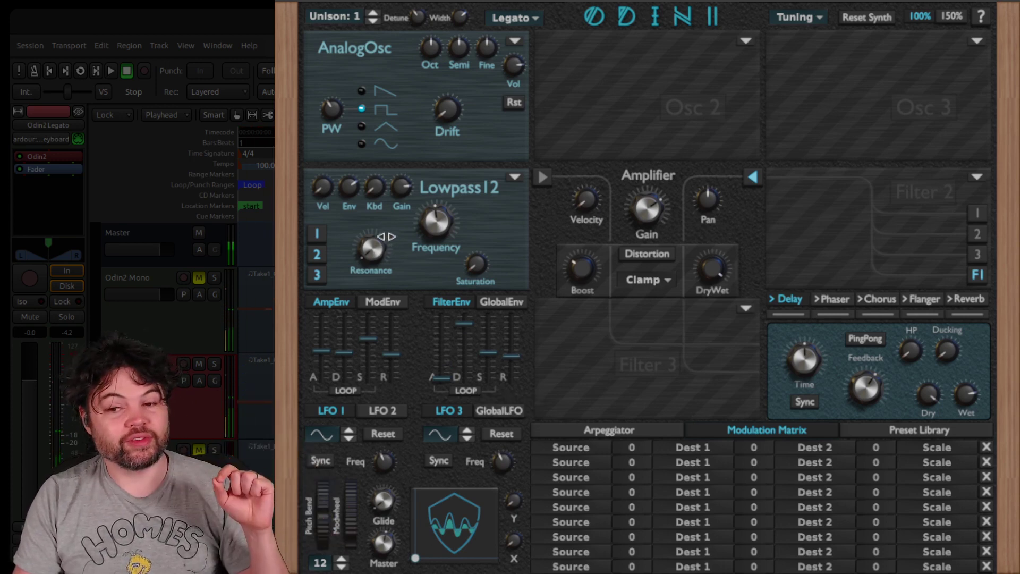
Increase the Lowpass12 filter's resonance and lengthen the filter envelope's attack
{"action": "left_click_drag", "start_coordinate": [386, 232], "coordinate": [412, 43]}
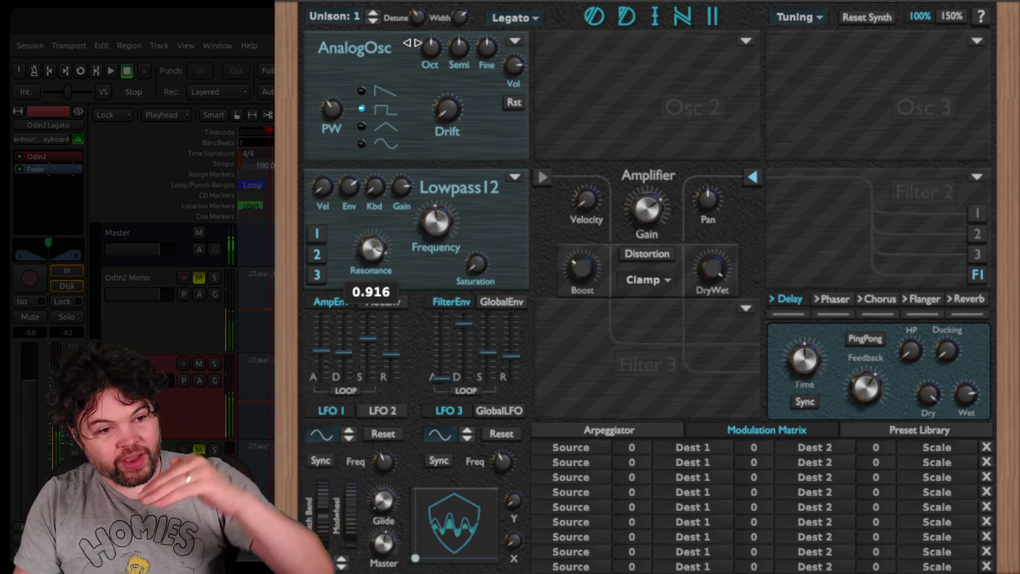
{"action": "left_click_drag", "start_coordinate": [412, 43], "coordinate": [410, 57]}
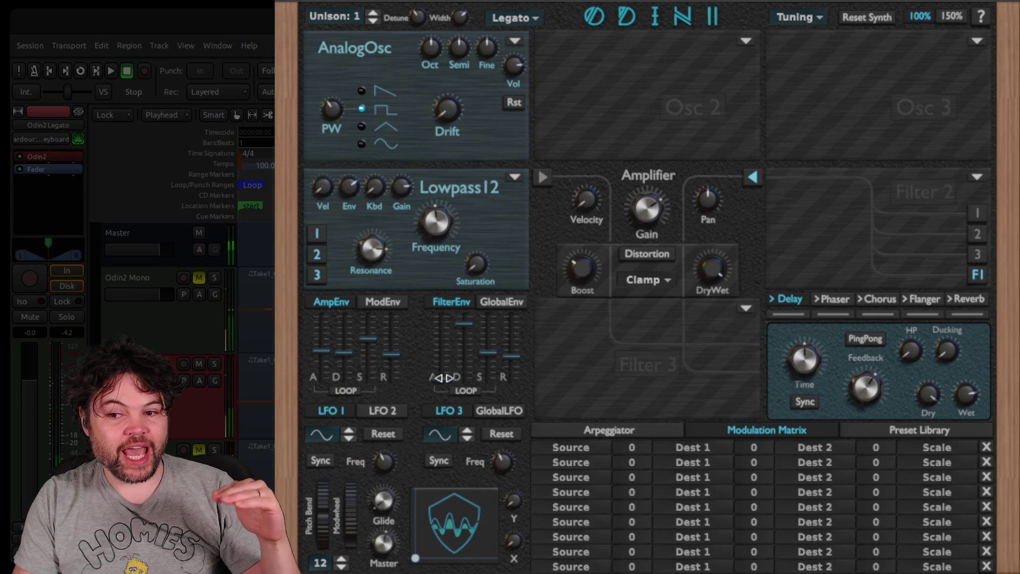
{"action": "left_click_drag", "start_coordinate": [444, 378], "coordinate": [447, 352]}
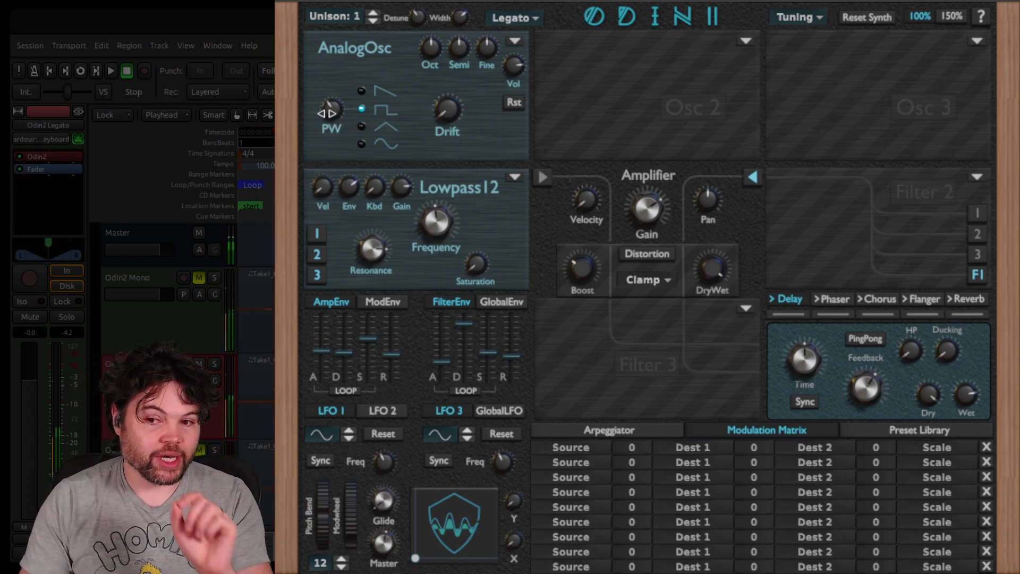
Try adjusting oscillator 1's pulse width by hand, and route LFO 1 to Osc1 Pulse Width in the first modulation matrix row
{"action": "mouse_move", "coordinate": [329, 105]}
{"action": "mouse_move", "coordinate": [330, 105]}
{"action": "left_mouse_down"}
{"action": "mouse_move", "coordinate": [317, 130]}
{"action": "mouse_move", "coordinate": [338, 96]}
{"action": "mouse_move", "coordinate": [332, 109]}
{"action": "left_mouse_up"}
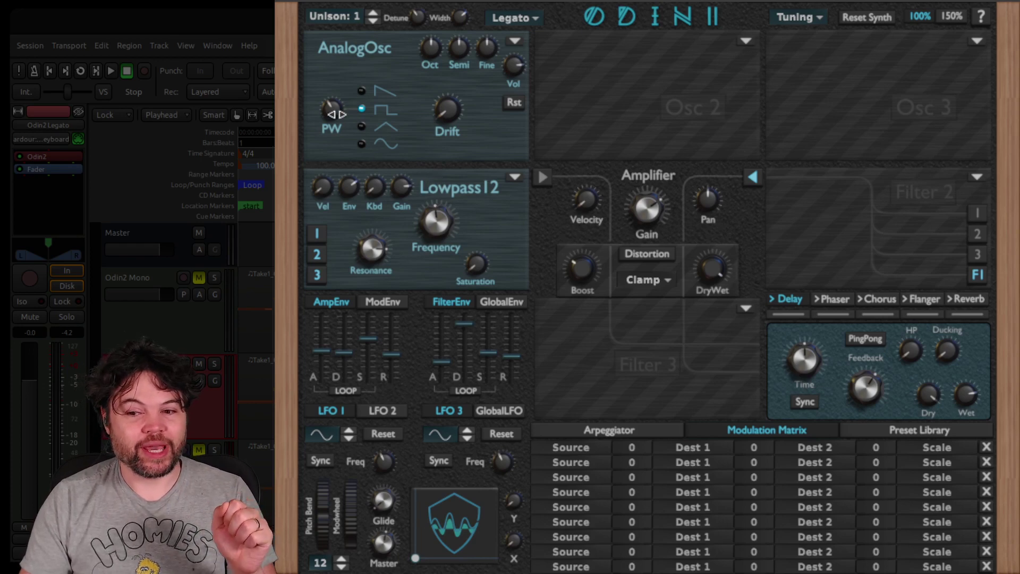
{"action": "left_click", "coordinate": [579, 447]}
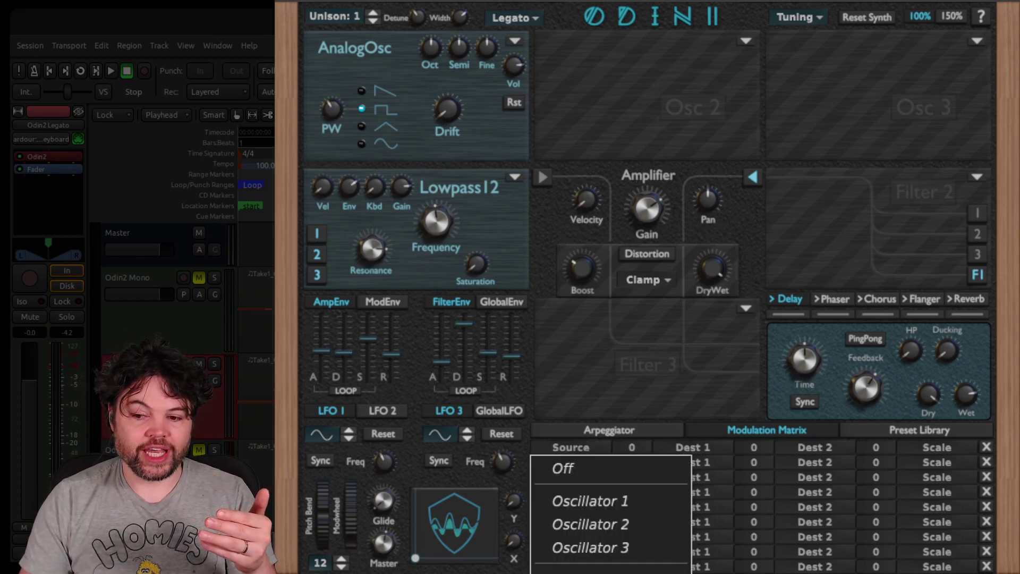
{"action": "left_click", "coordinate": [579, 573]}
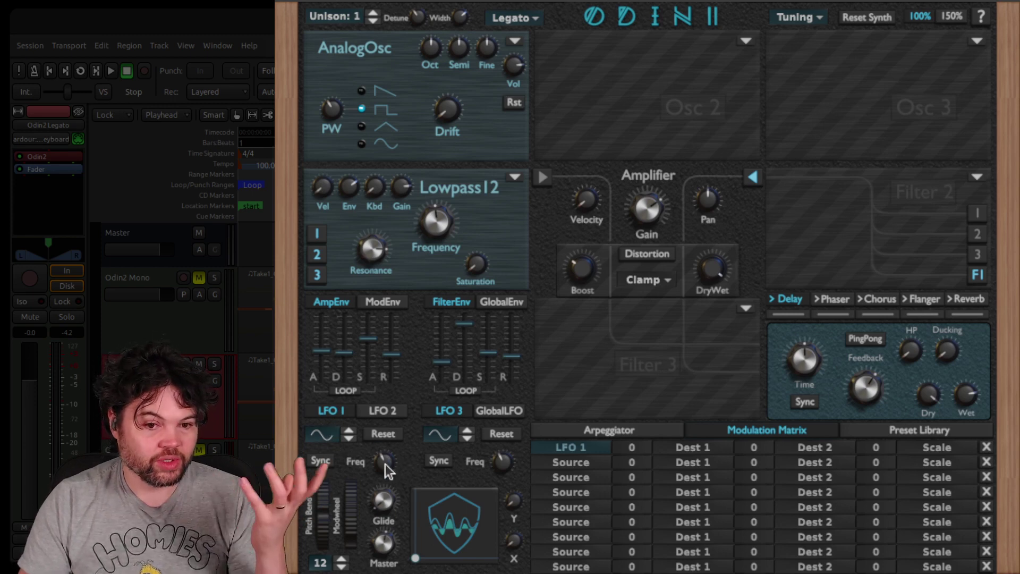
{"action": "left_click", "coordinate": [702, 449]}
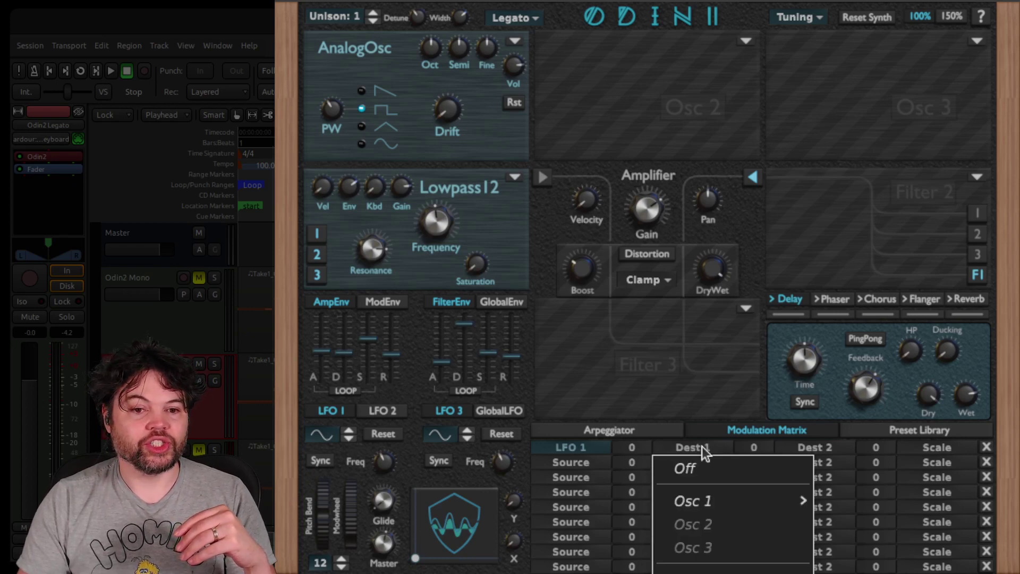
{"action": "mouse_move", "coordinate": [699, 496]}
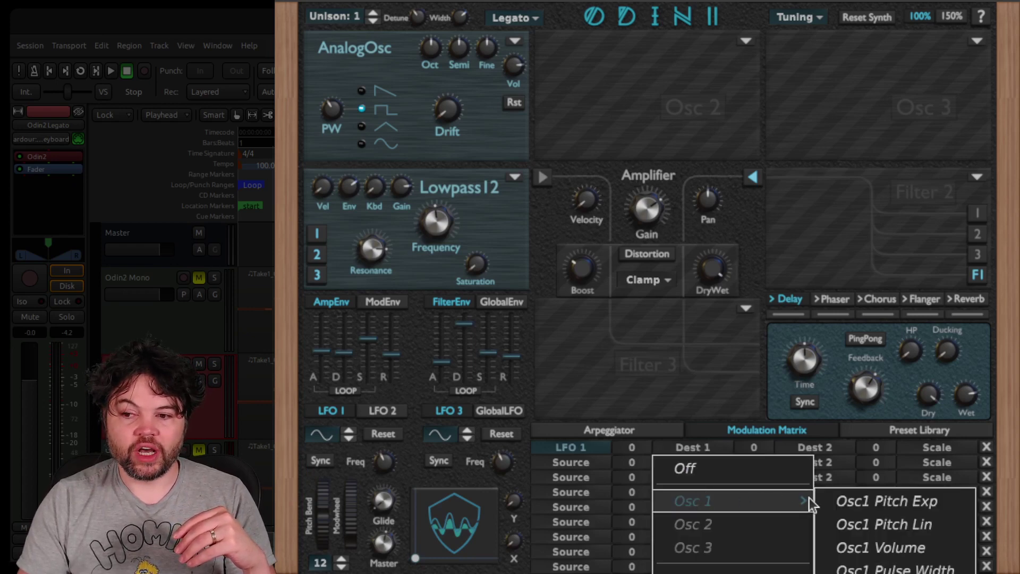
{"action": "left_click", "coordinate": [897, 567]}
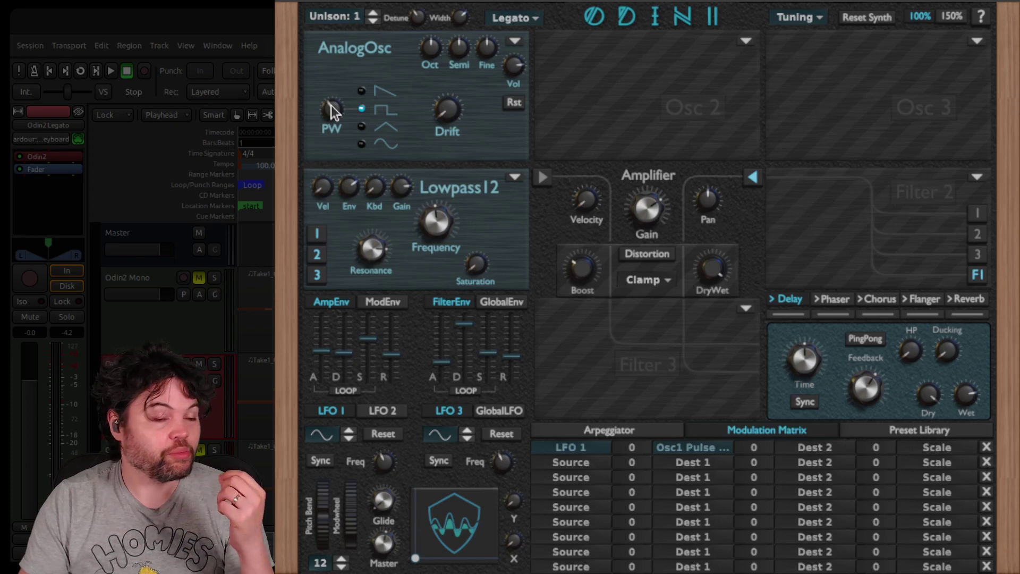
With the loop playing, raise LFO 1's frequency and set its modulation amount for Osc1 Pulse Width to 49
{"action": "left_click", "coordinate": [81, 72]}
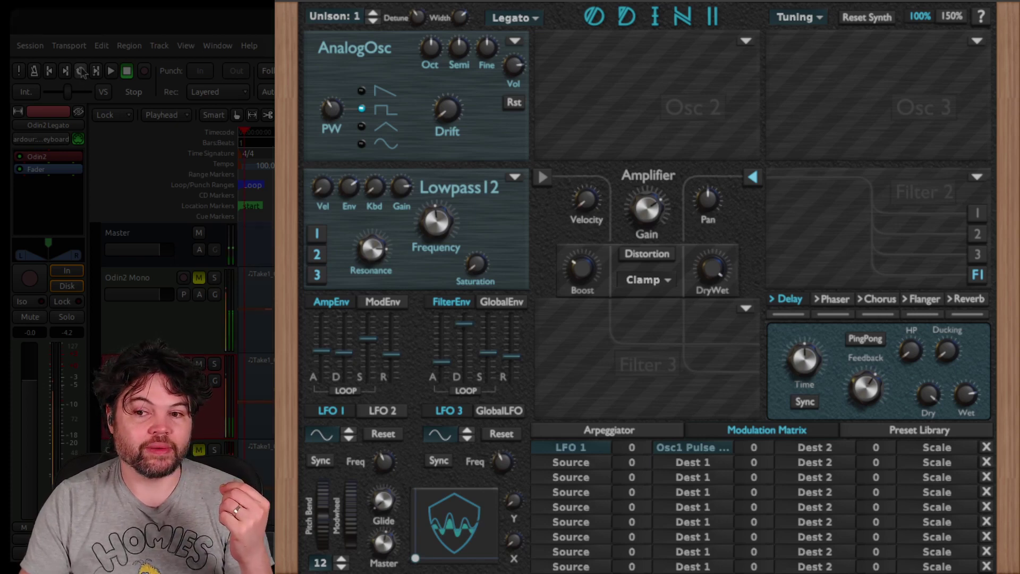
{"action": "left_click_drag", "start_coordinate": [381, 465], "coordinate": [406, 376]}
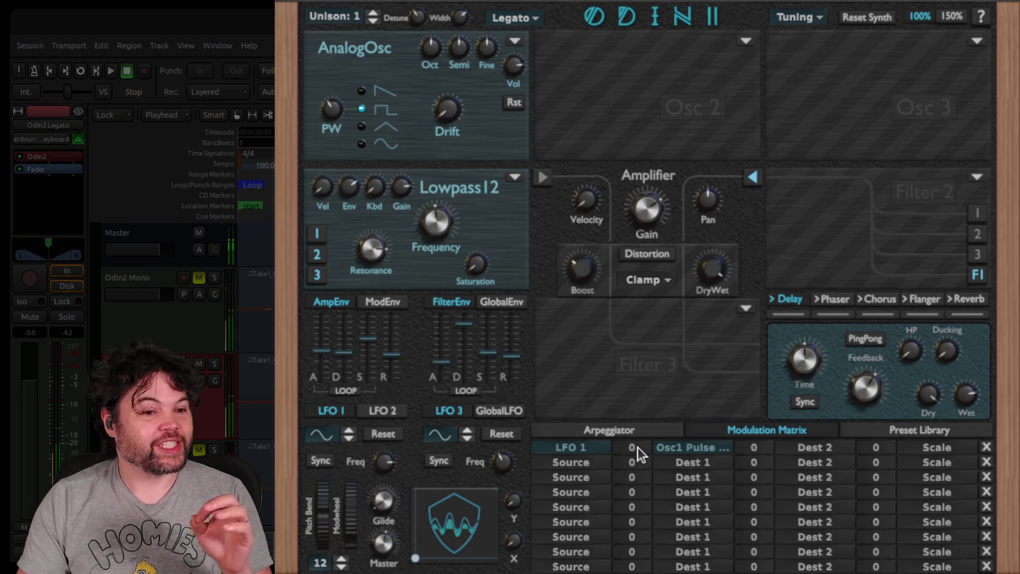
{"action": "left_click_drag", "start_coordinate": [637, 448], "coordinate": [644, 401]}
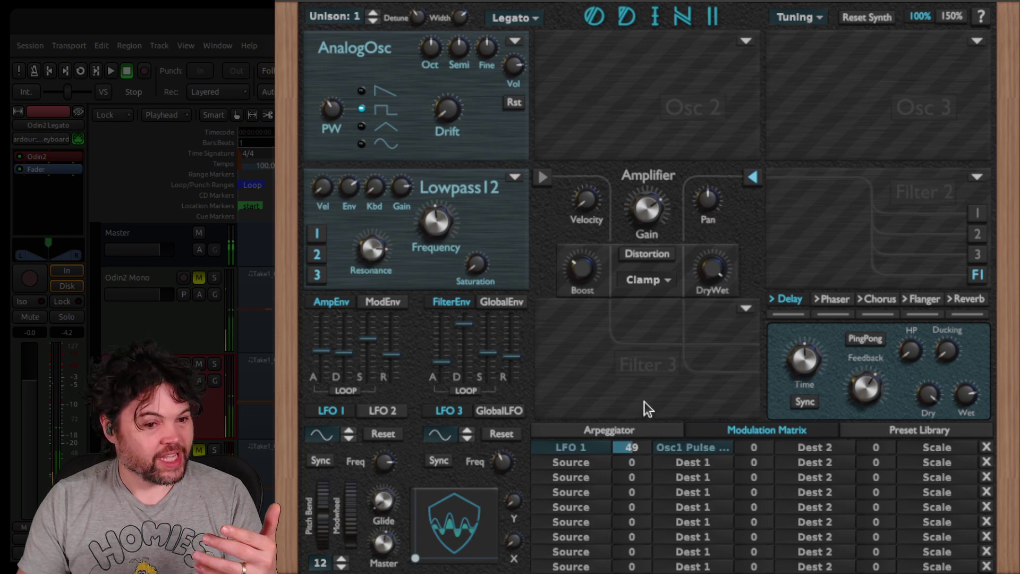
Lower LFO 1's frequency, raise its Osc1 Pulse Width modulation amount to 61, and fine-tune the frequency slightly upward
{"action": "mouse_move", "coordinate": [386, 461]}
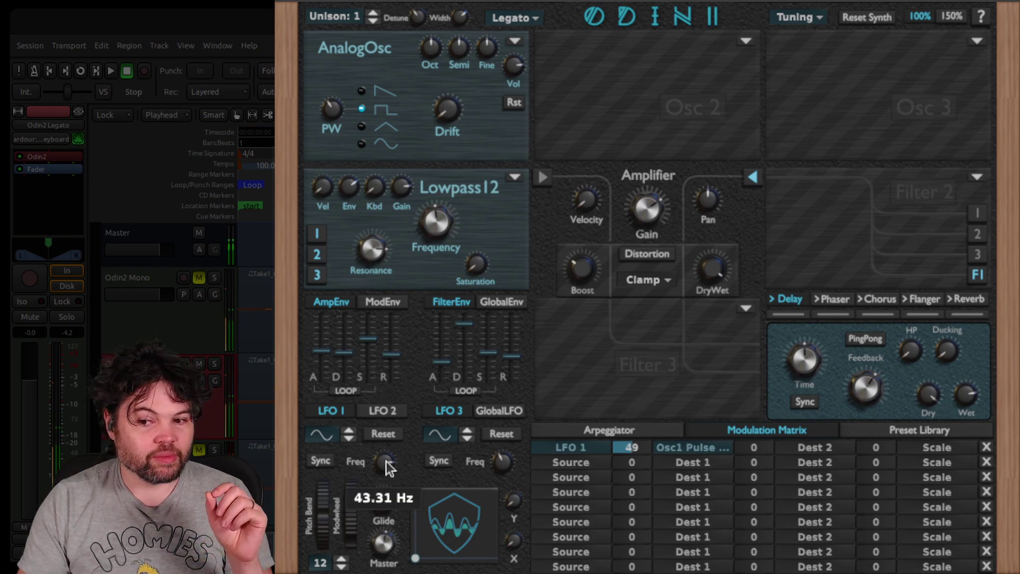
{"action": "left_click_drag", "start_coordinate": [386, 462], "coordinate": [394, 555]}
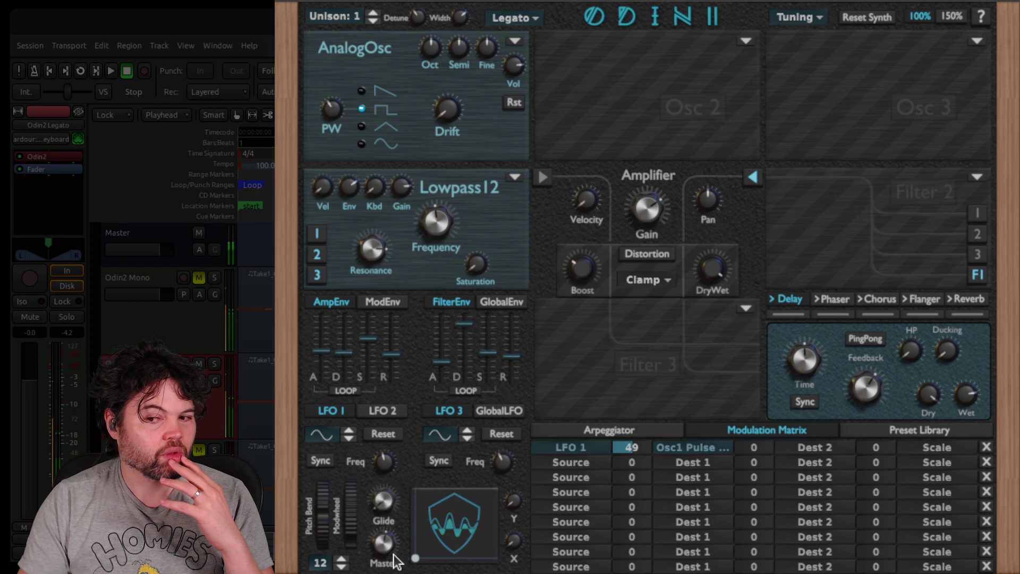
{"action": "mouse_move", "coordinate": [643, 449]}
{"action": "left_mouse_down"}
{"action": "mouse_move", "coordinate": [654, 413]}
{"action": "mouse_move", "coordinate": [649, 434]}
{"action": "left_mouse_up"}
{"action": "left_click_drag", "start_coordinate": [381, 462], "coordinate": [383, 445]}
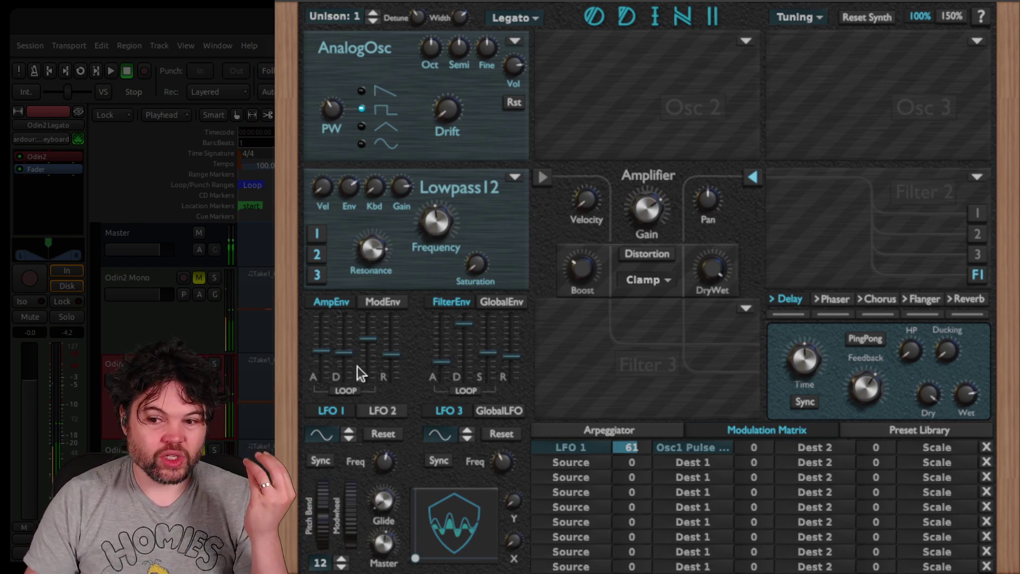
Try the sawtooth, square and stepped waveforms on LFO 1 as the pulse width modulation shape
{"action": "left_click", "coordinate": [351, 432]}
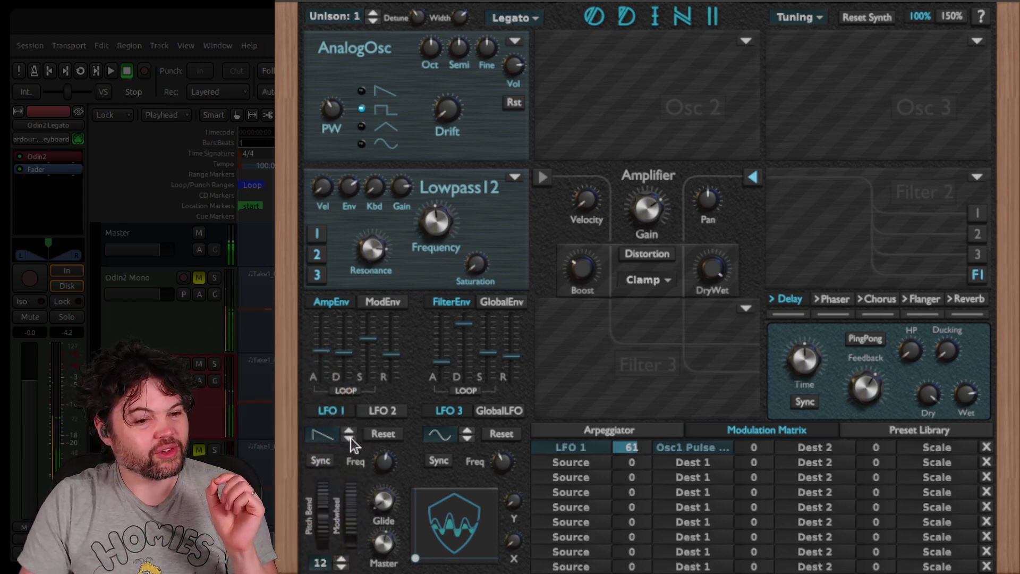
{"action": "left_click", "coordinate": [351, 437]}
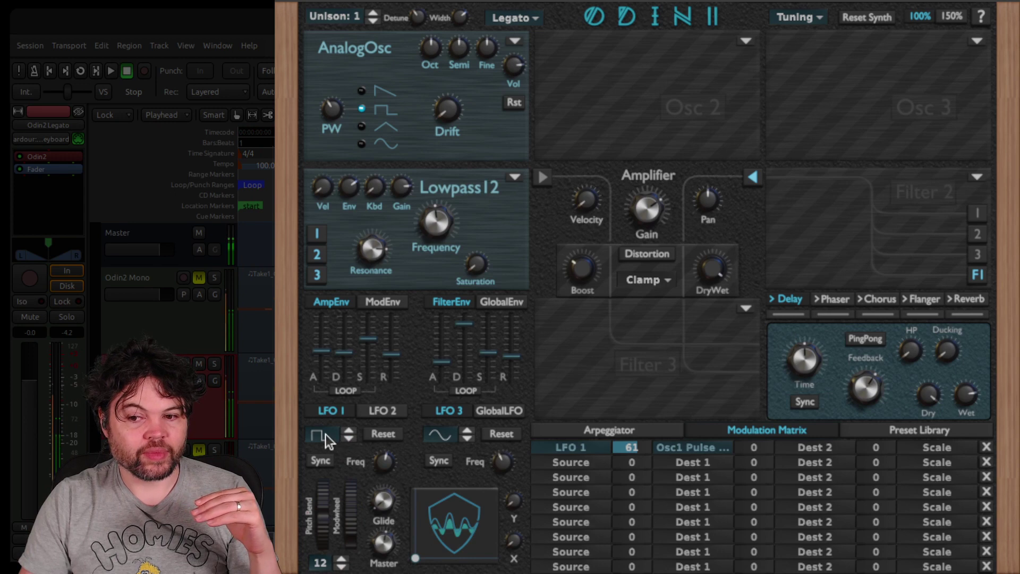
{"action": "left_click", "coordinate": [326, 435]}
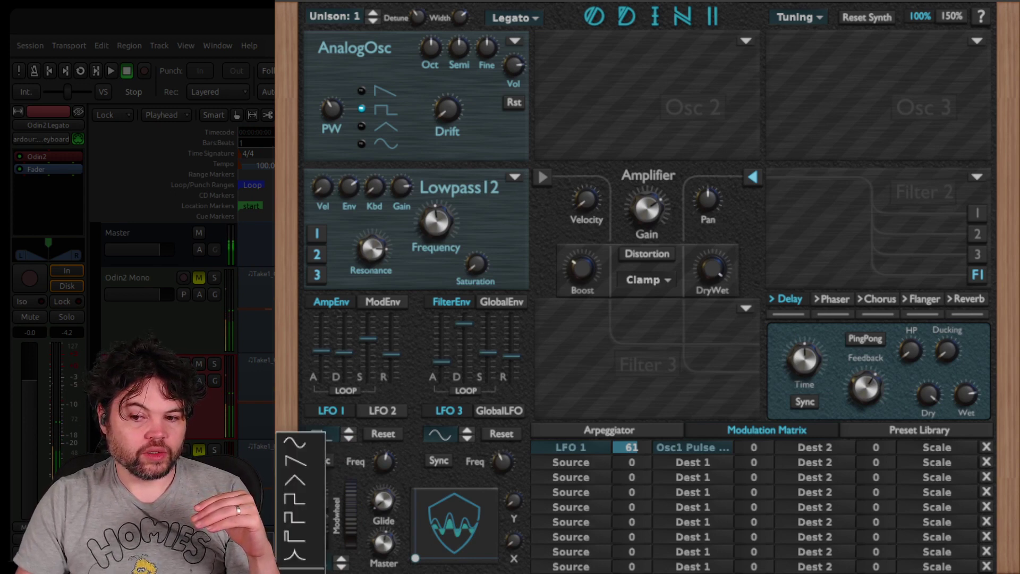
{"action": "left_click", "coordinate": [295, 537]}
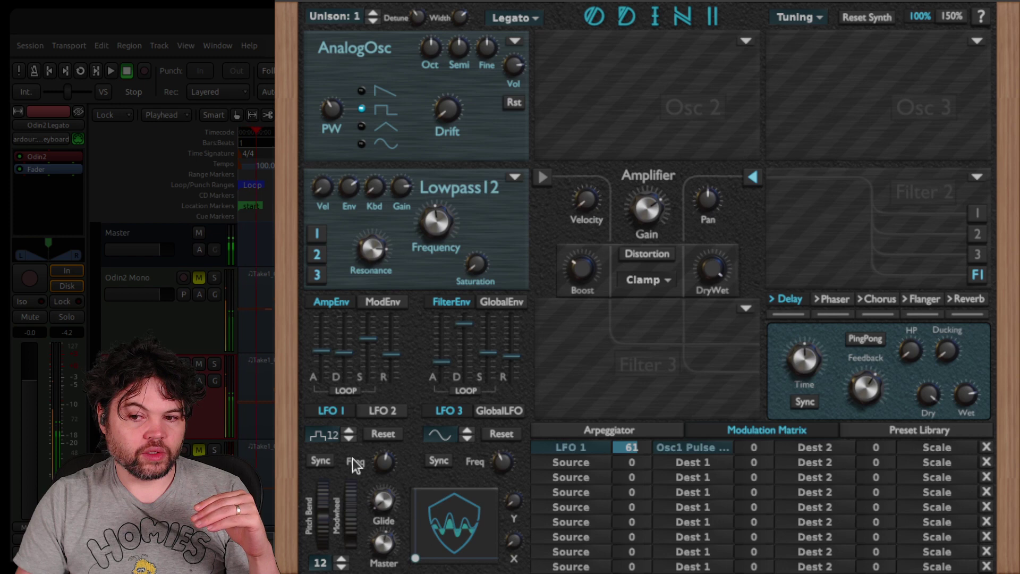
{"action": "left_click", "coordinate": [328, 432]}
{"action": "left_click", "coordinate": [294, 498]}
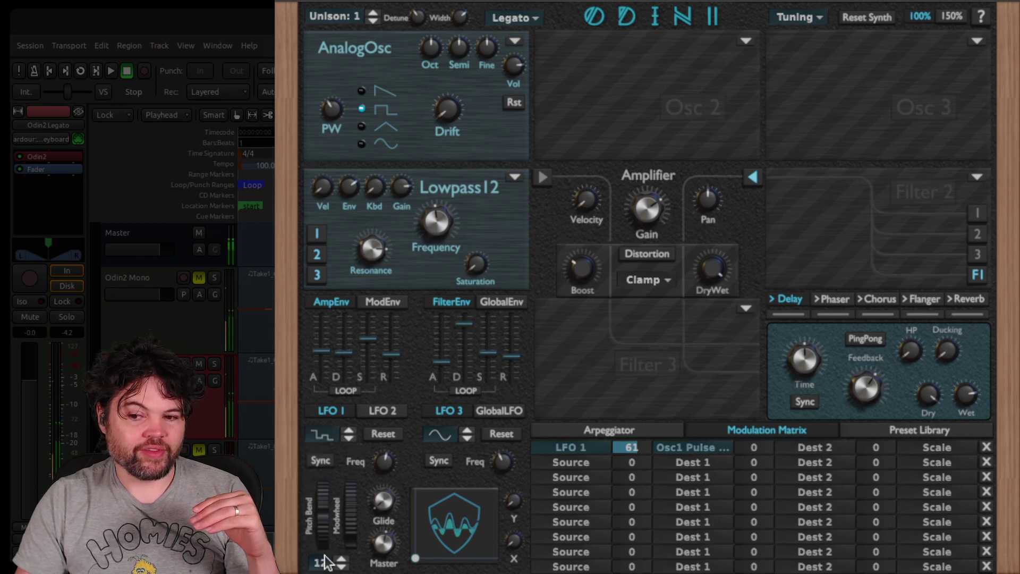
Set LFO 1's waveform to triangle for the pulse width modulation
{"action": "left_click", "coordinate": [332, 433]}
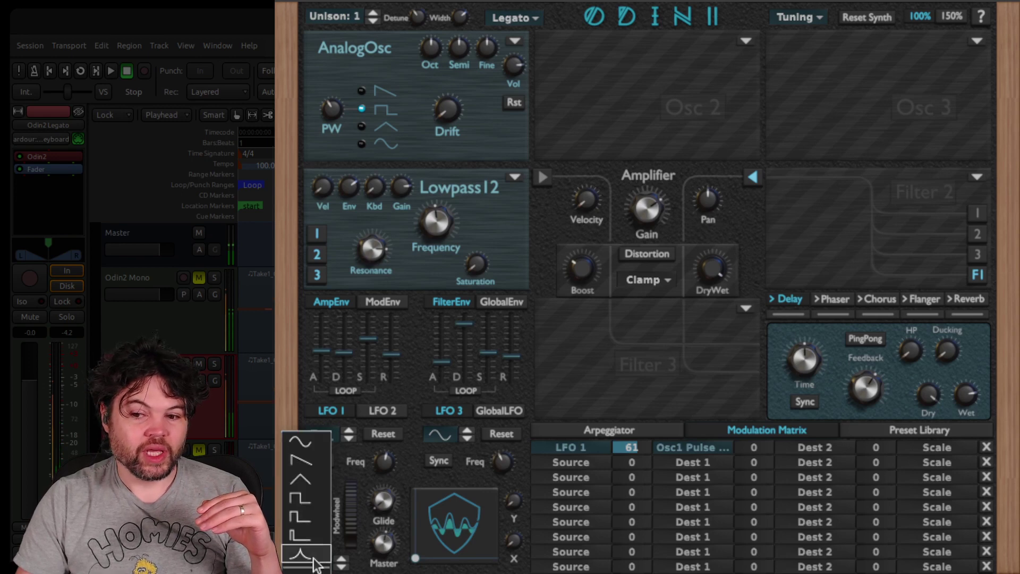
{"action": "left_click", "coordinate": [301, 479]}
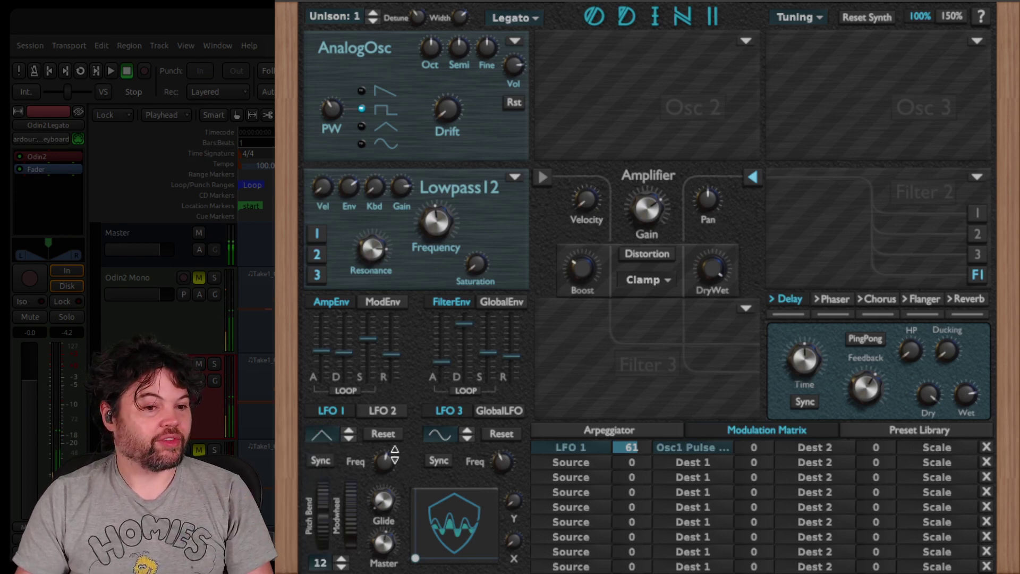